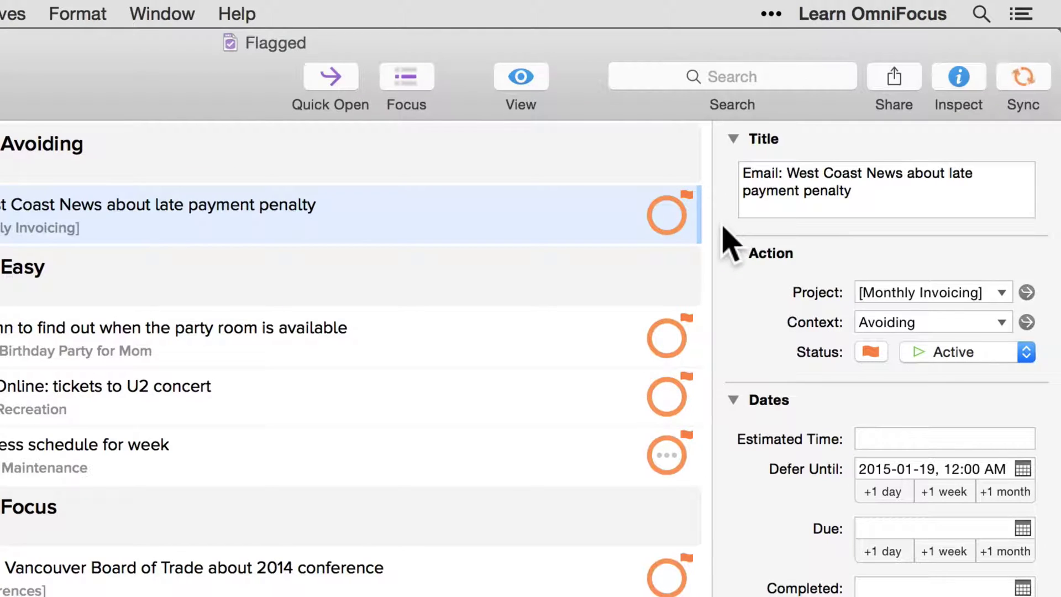
Mark the West Coast News late-payment-penalty email action as completed.
mouse_move(668, 221)
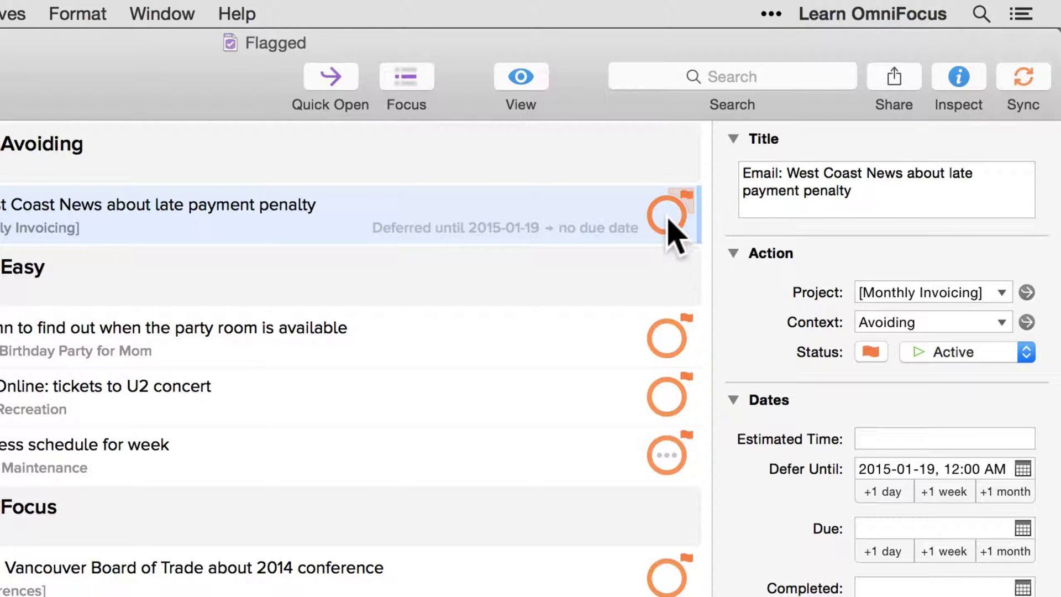
left_click(667, 217)
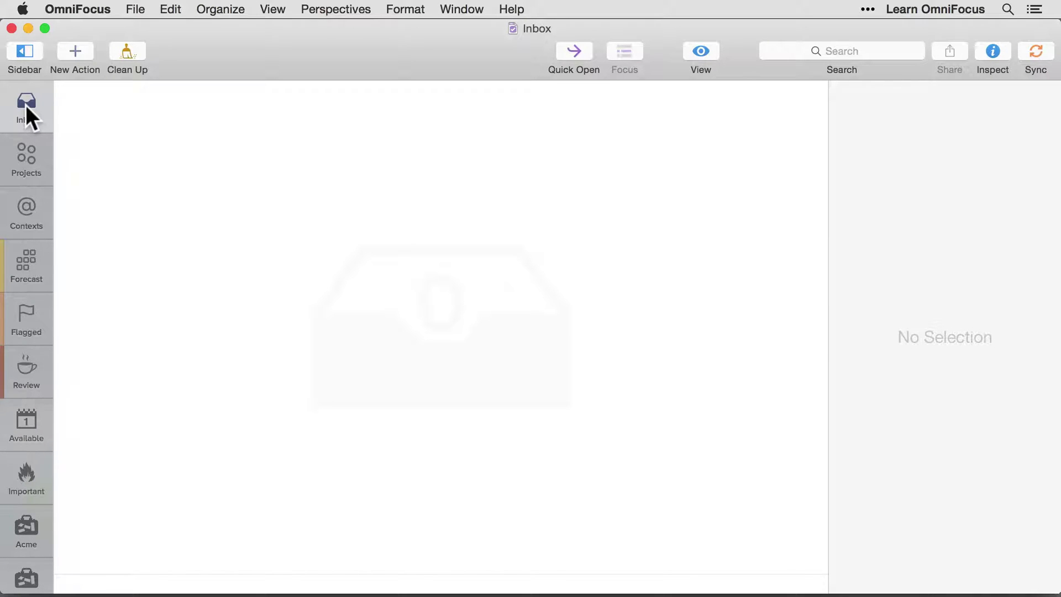
left_click(25, 163)
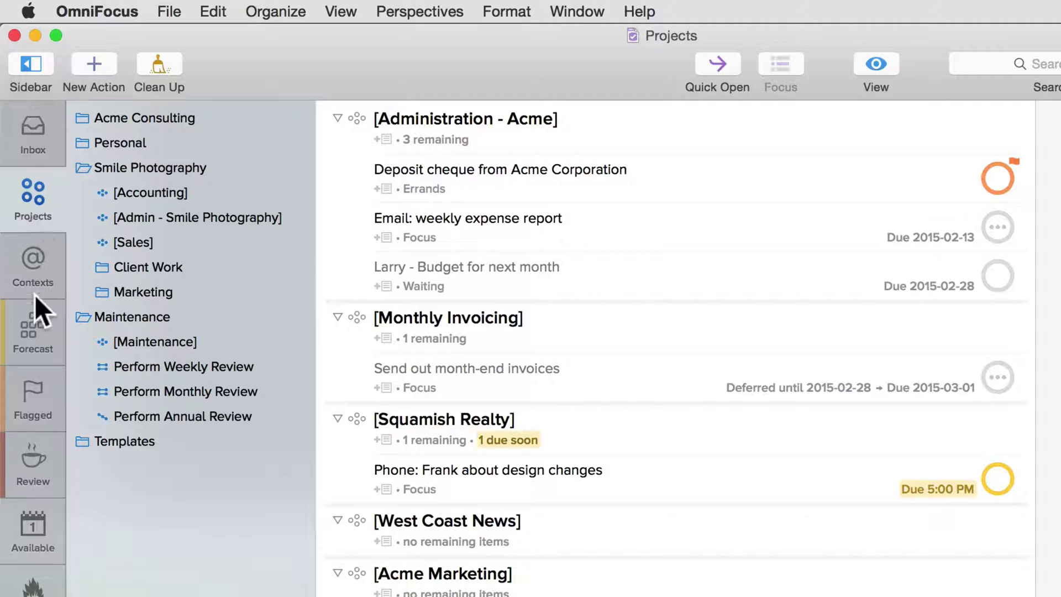
left_click(31, 276)
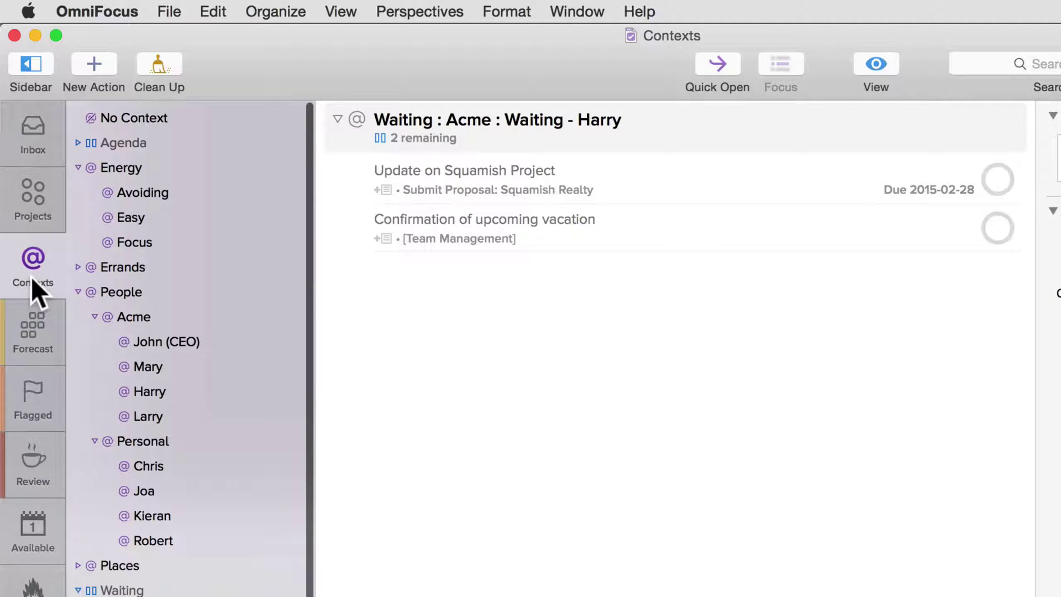
left_click(31, 522)
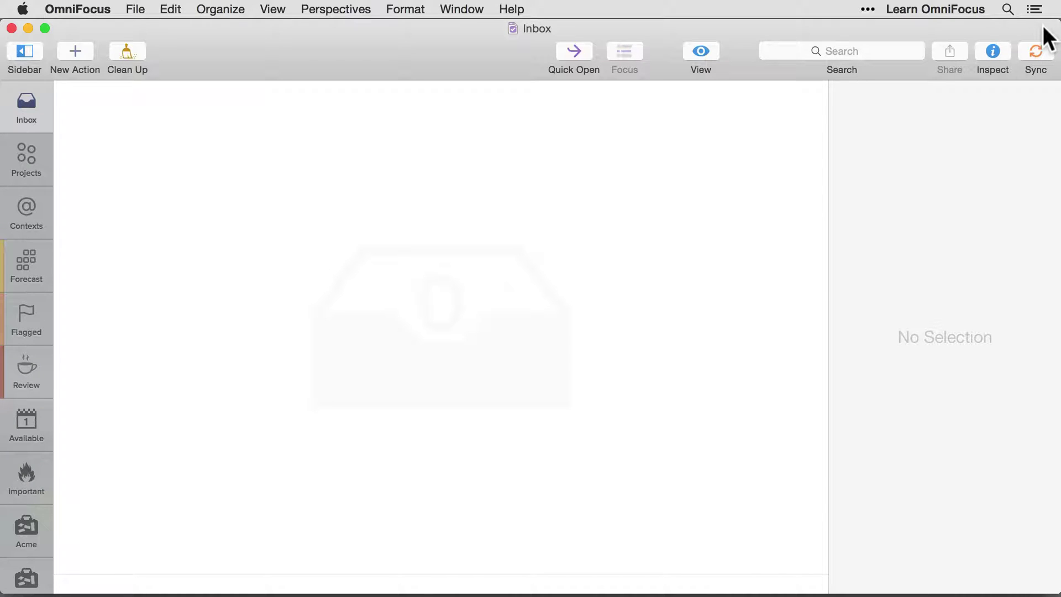
Add the OmniFocus widget to Notification Center's Today view, then close the panel.
left_click(1034, 9)
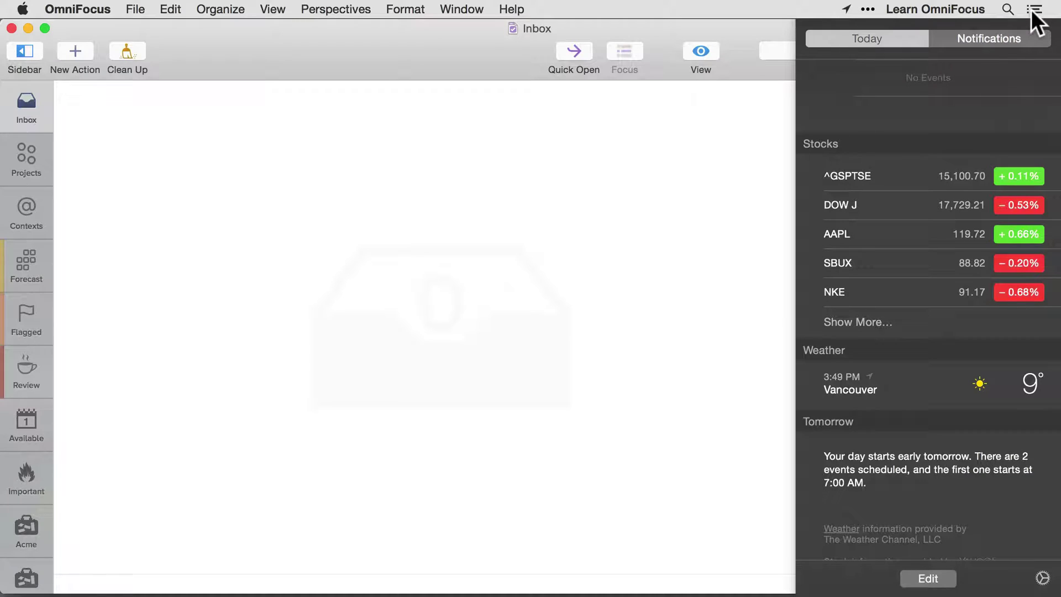
left_click(927, 578)
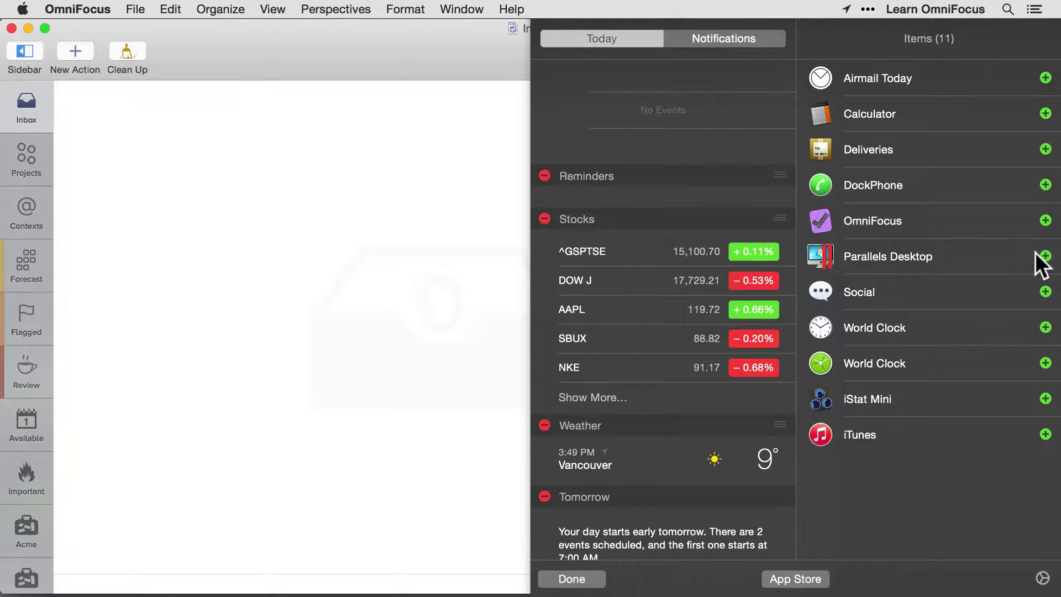
left_click(1043, 219)
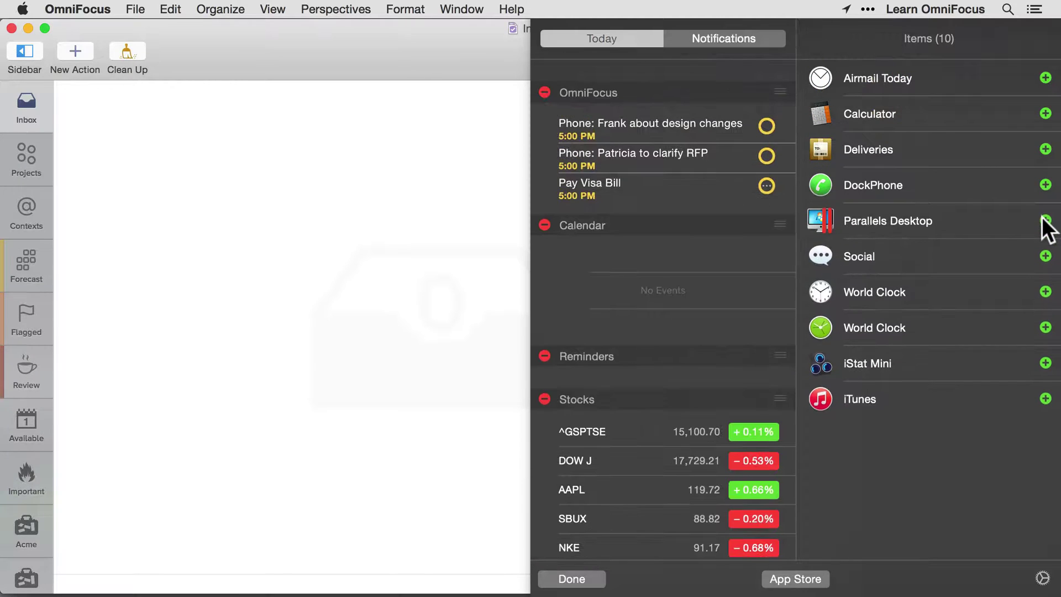
scroll(790, 260, "up", 5)
scroll(789, 264, "up", 1)
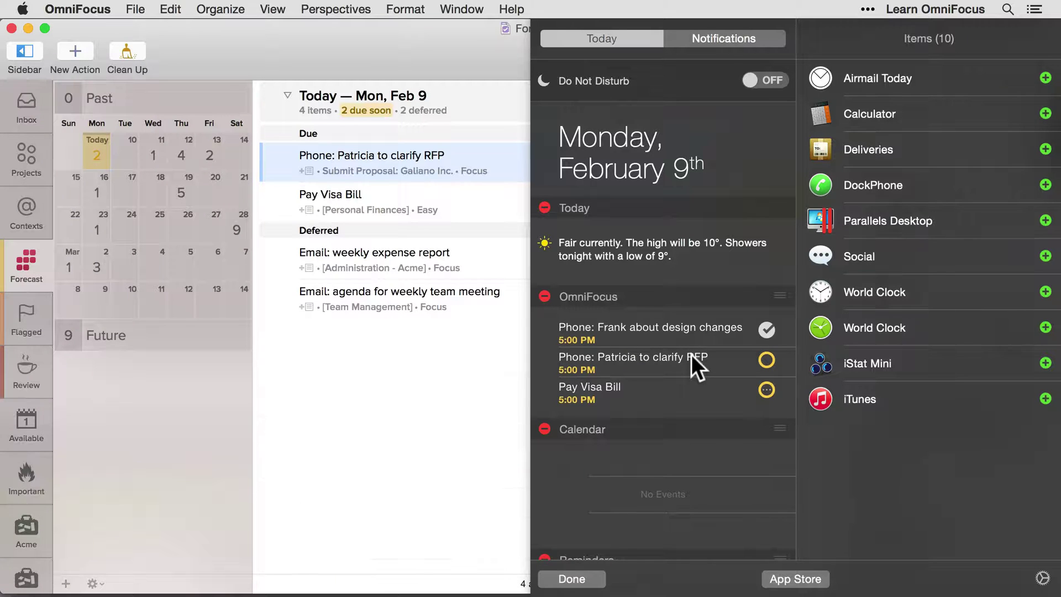
left_click(442, 364)
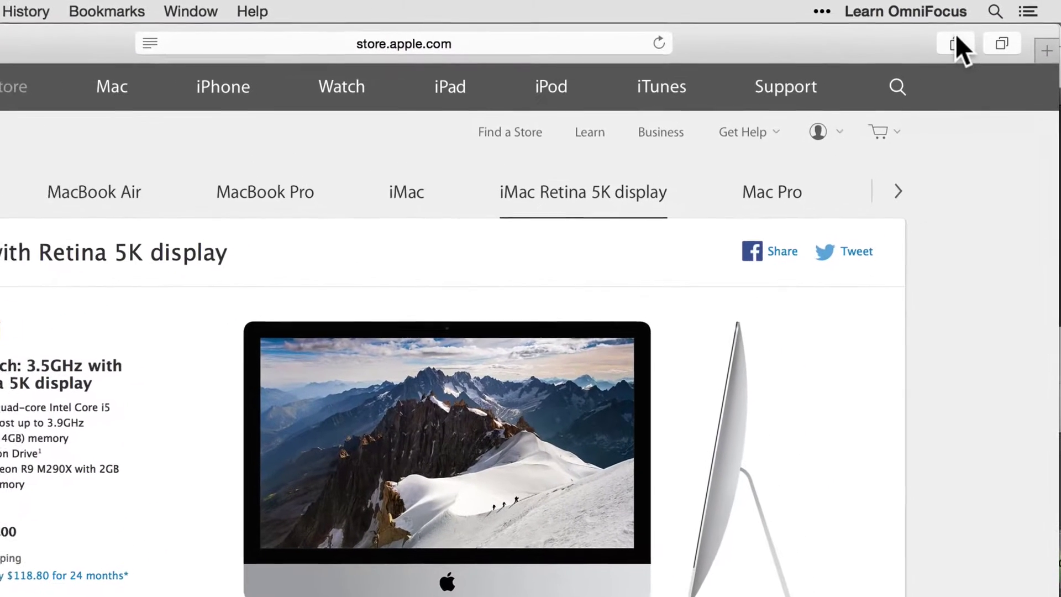
Enable the OmniFocus extension in Safari's Share Menu extensions settings.
left_click(976, 34)
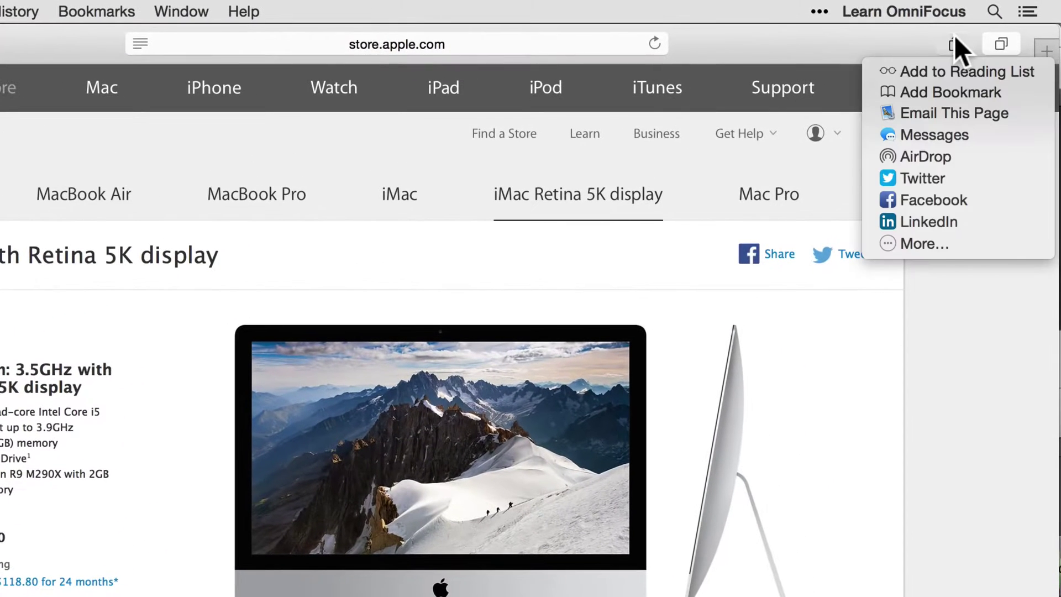
left_click(918, 242)
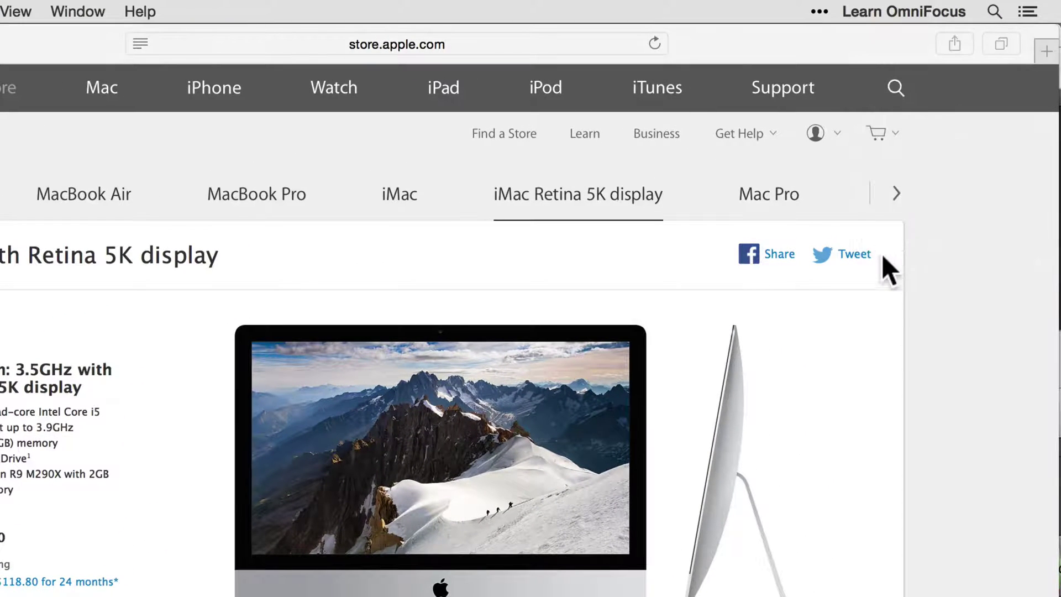
scroll(504, 360, "down", 5)
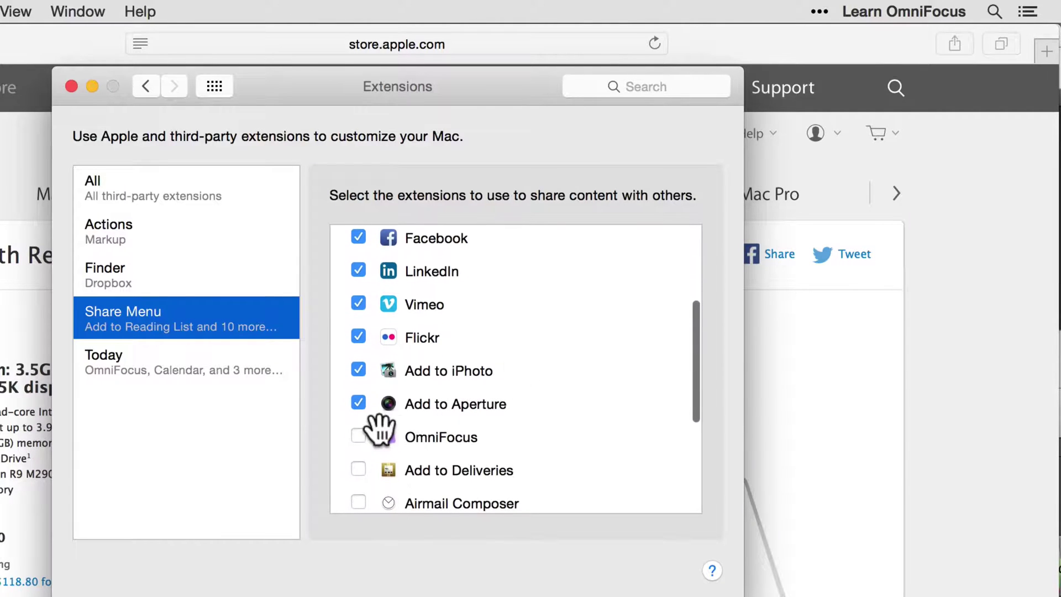
left_click(359, 435)
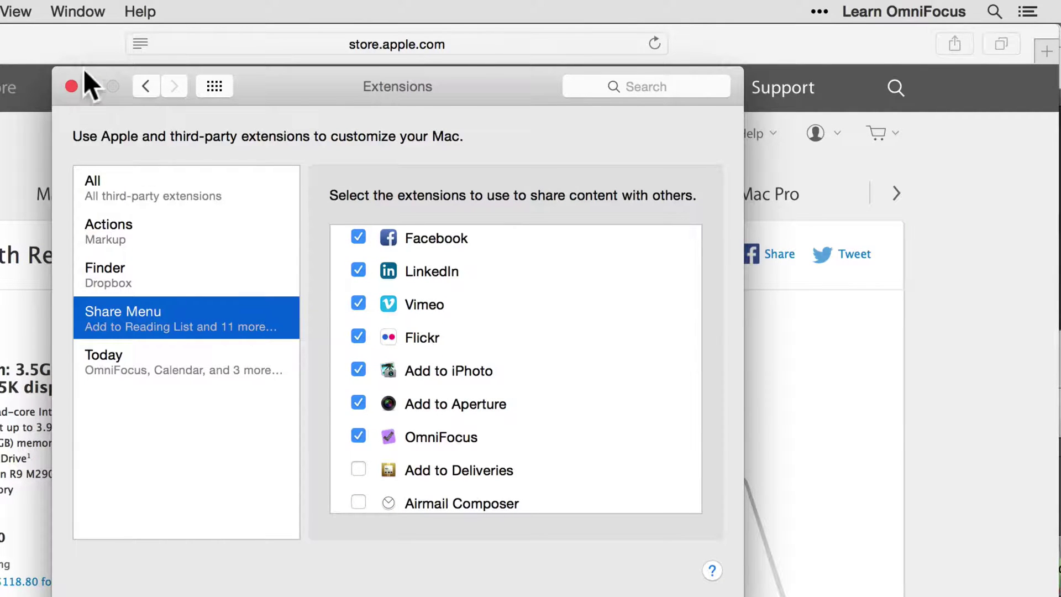
left_click(67, 85)
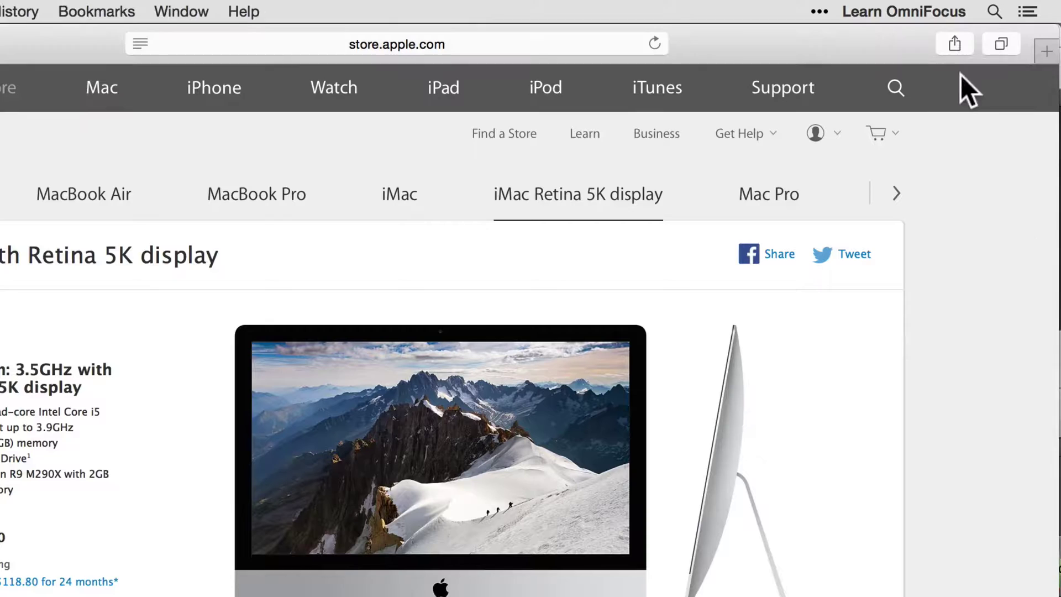
Share the iMac with Retina 5K page to OmniFocus as a new action.
left_click(955, 43)
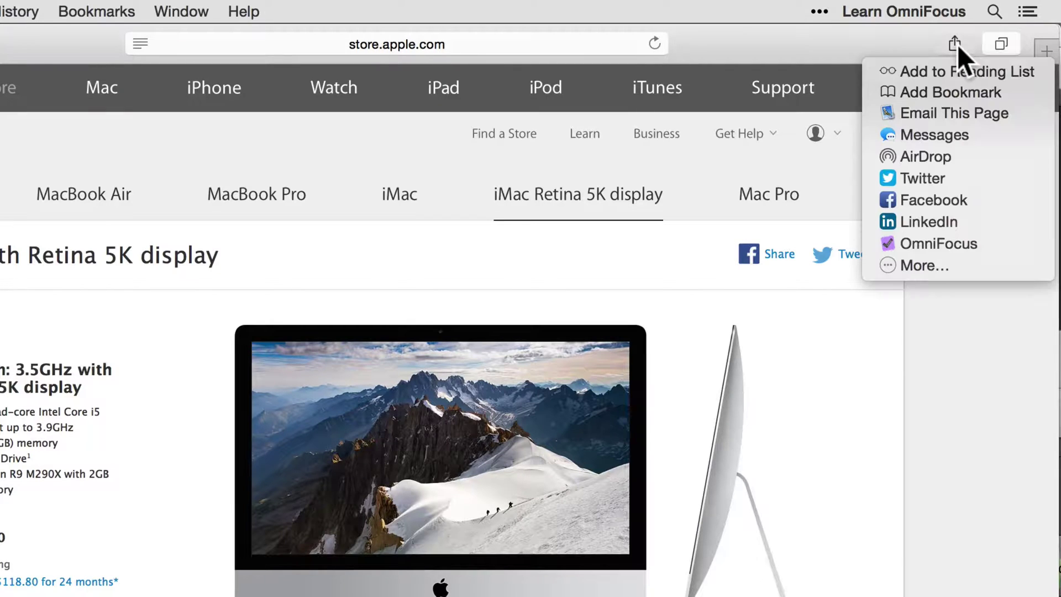
left_click(928, 243)
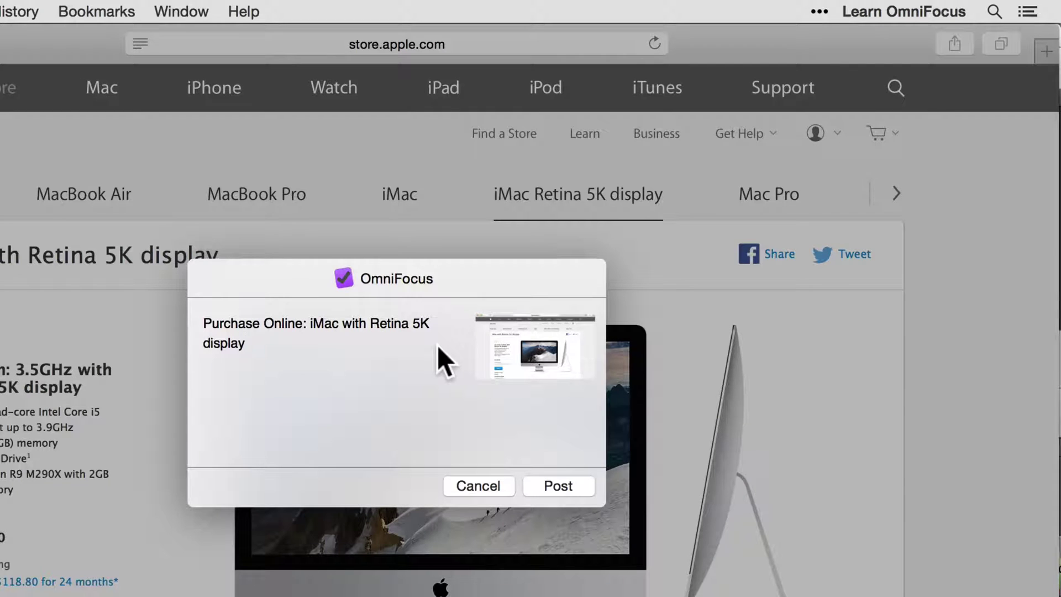
left_click(558, 485)
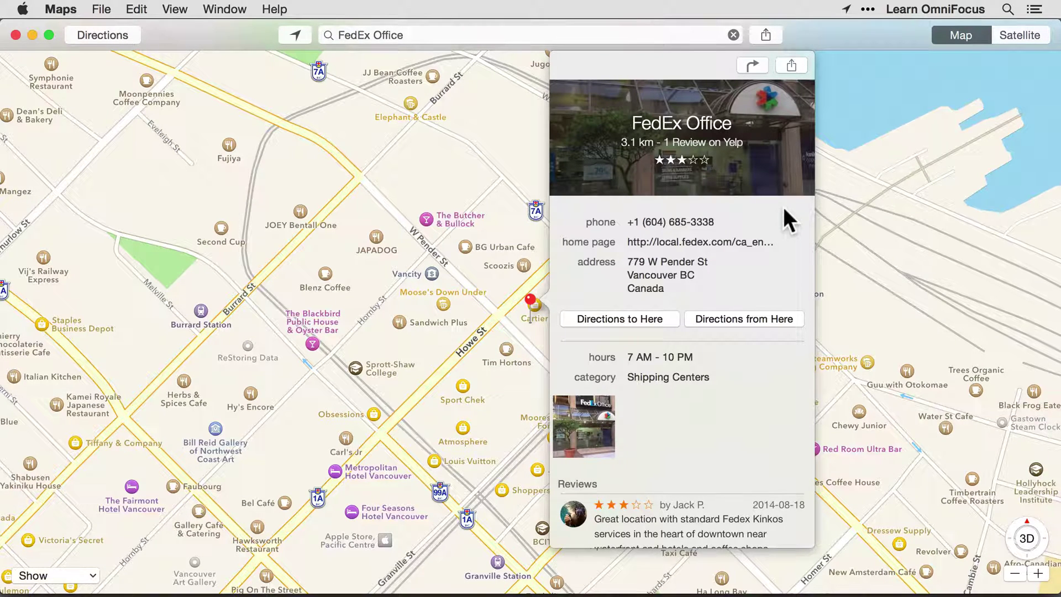
Post the FedEx Office place from Maps as 'Pick up parcel at FedEx Office', then quit Maps.
left_click(789, 64)
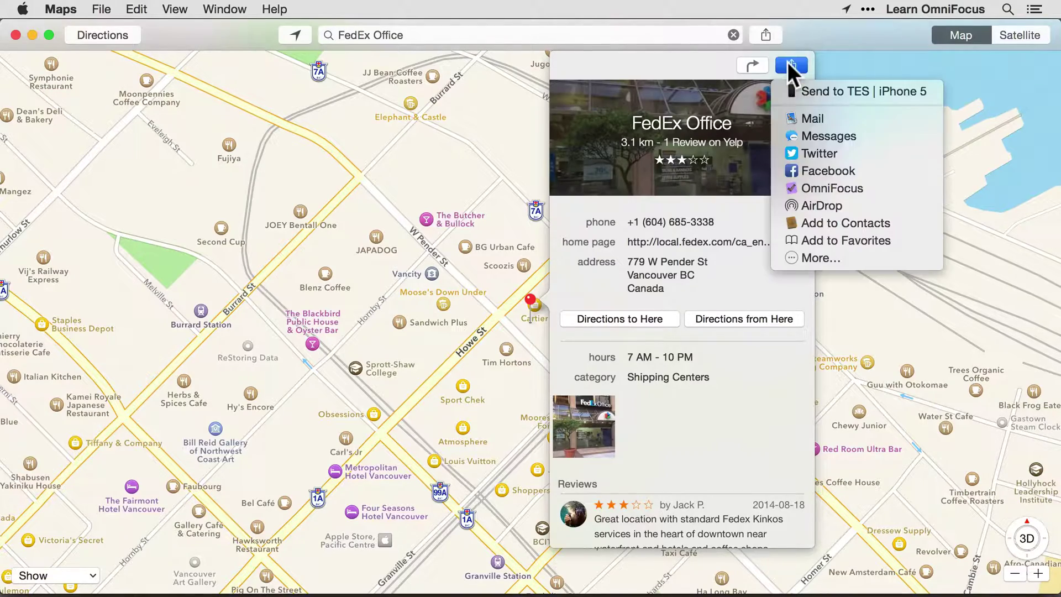
left_click(814, 186)
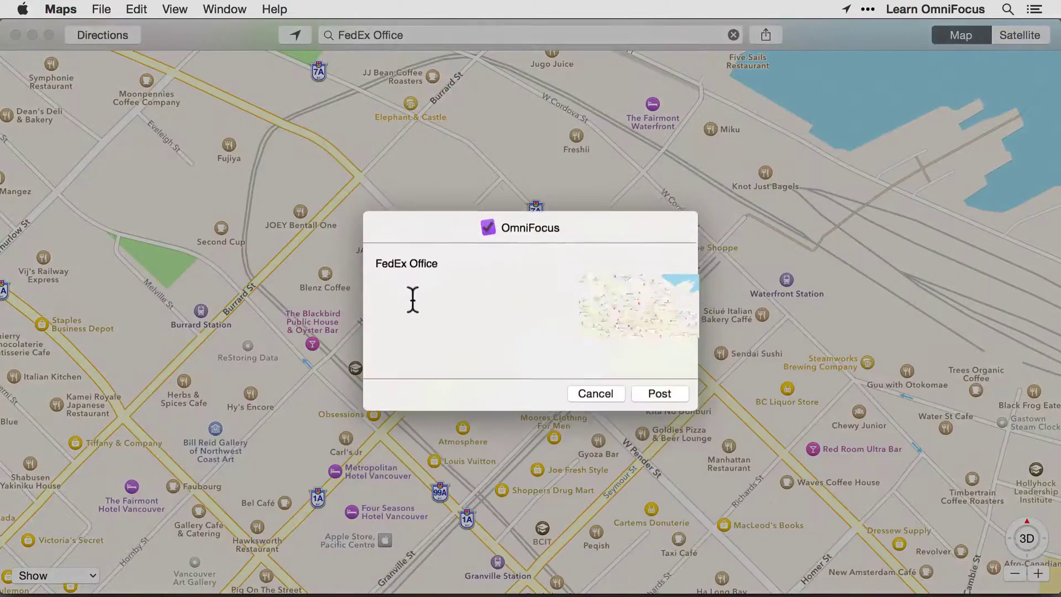
left_click(373, 251)
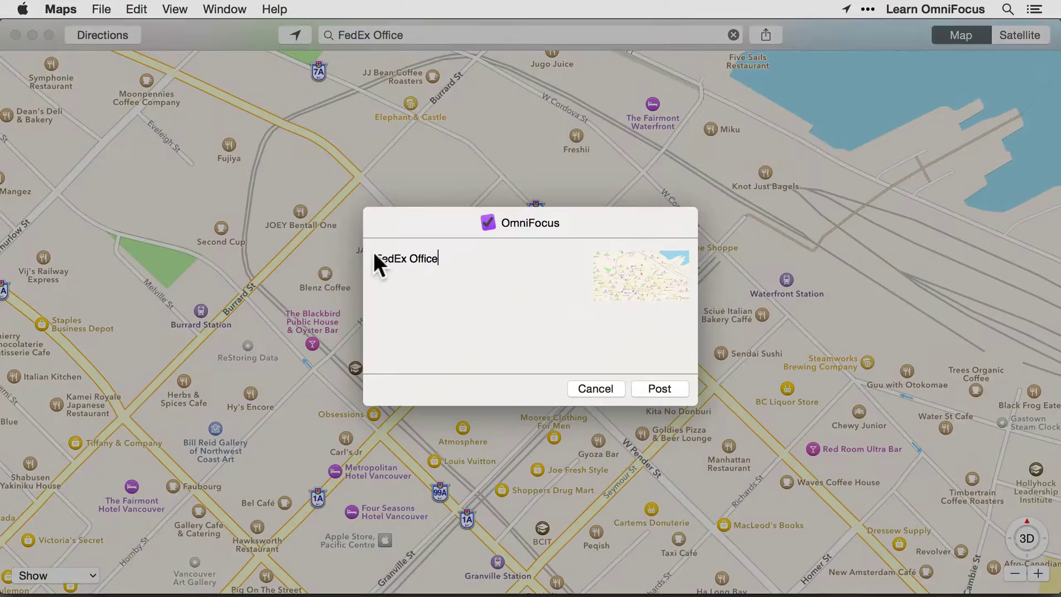
type("Pick up parcel at")
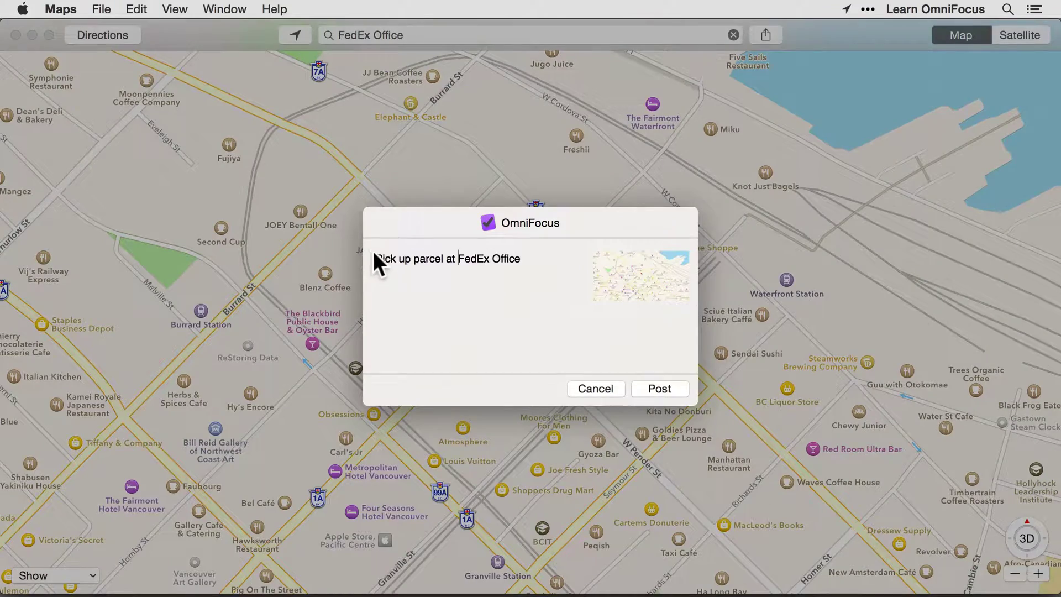
left_click(658, 389)
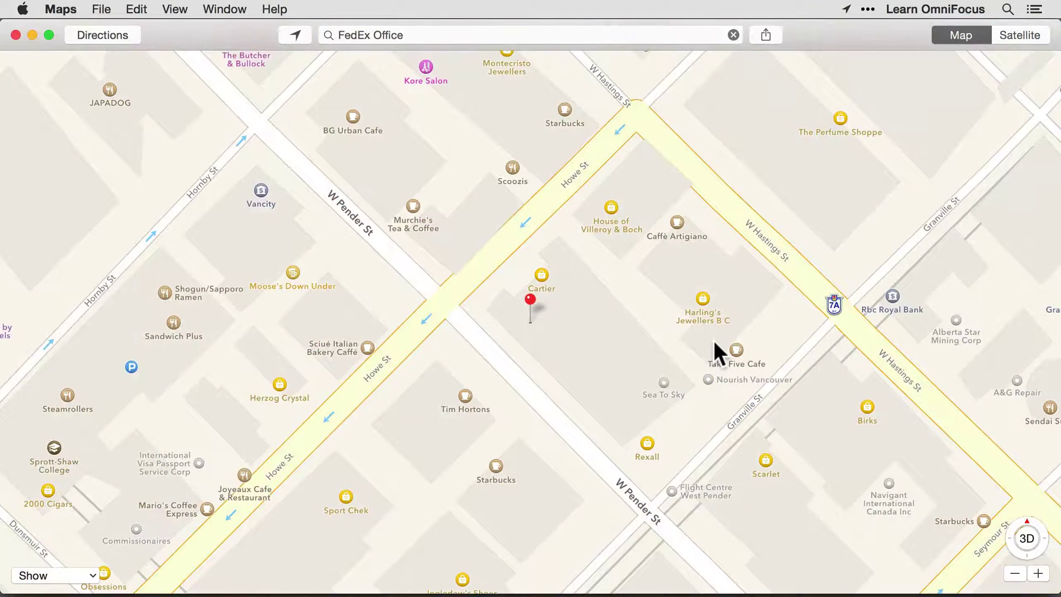
left_click(62, 10)
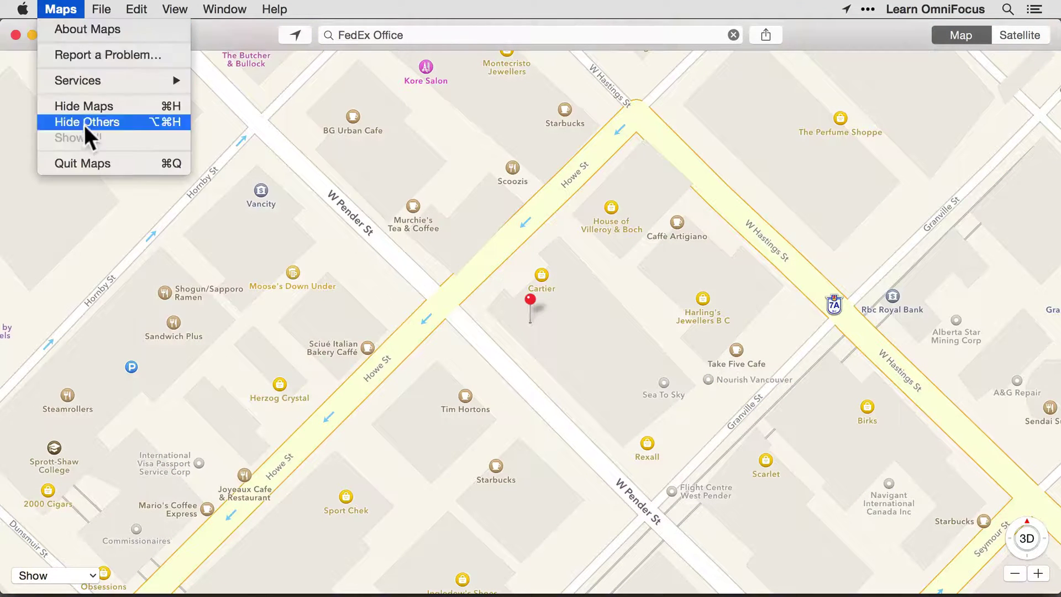
left_click(95, 162)
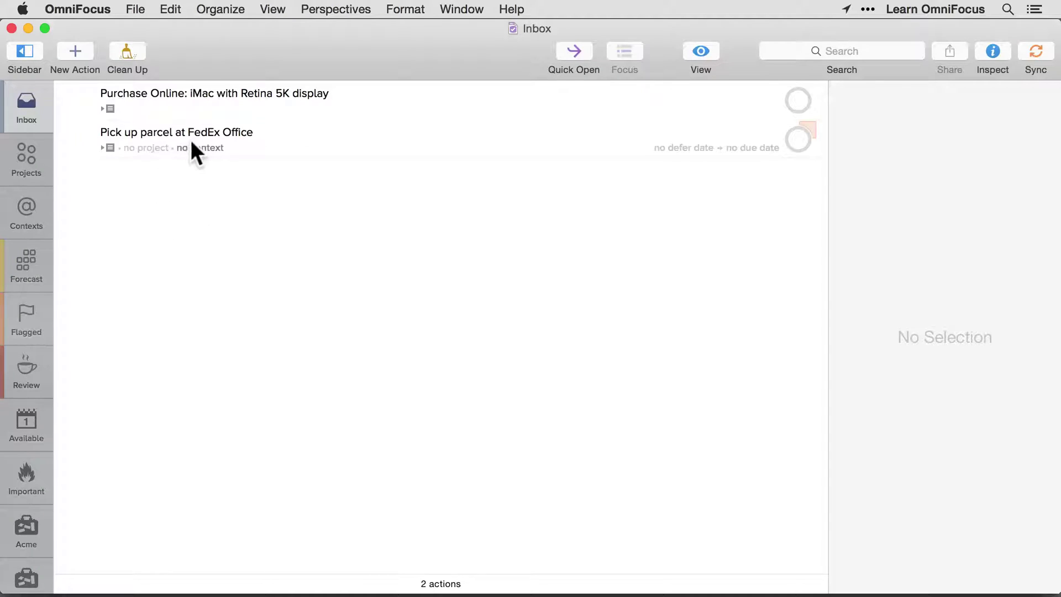
left_click(102, 147)
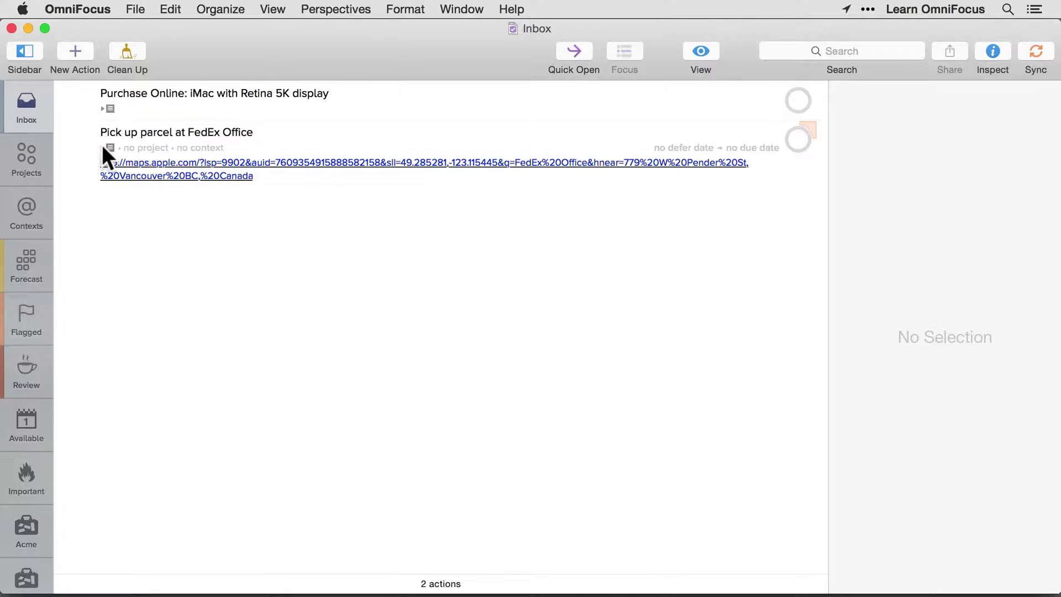
left_click(214, 161)
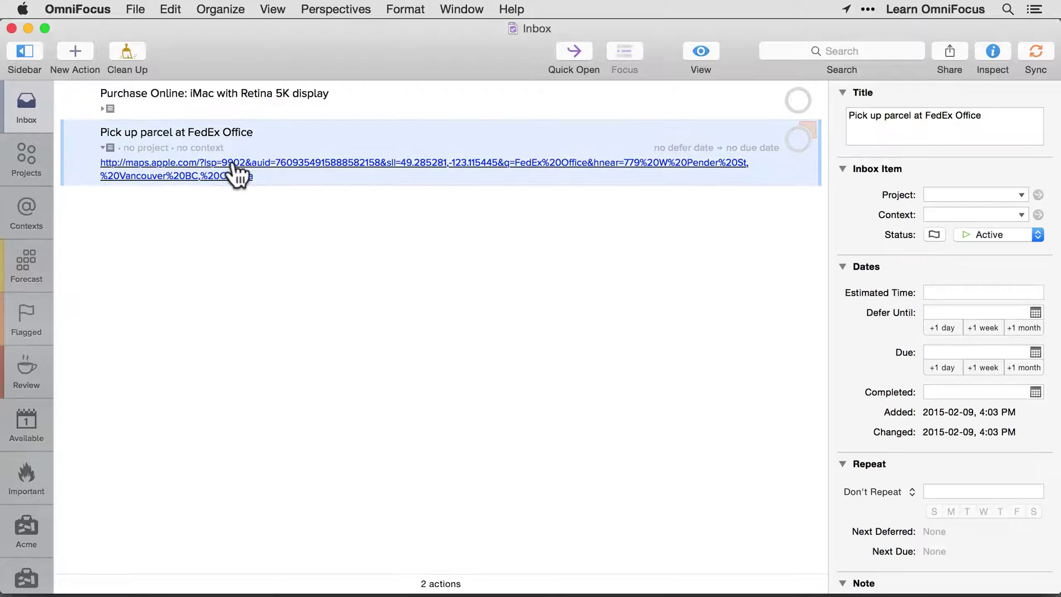
left_click(234, 162)
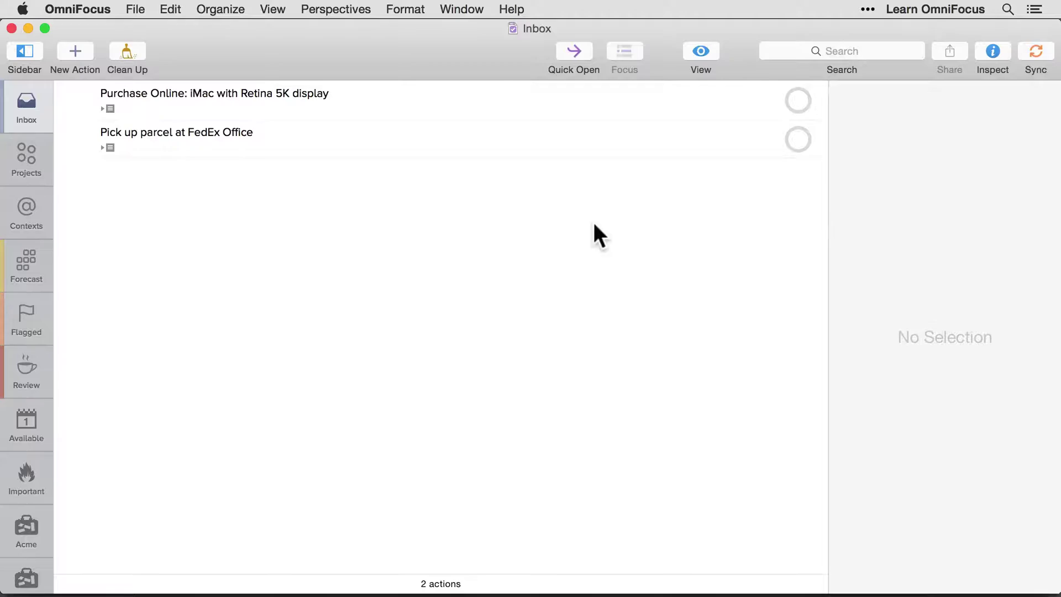
Share the Pick up parcel at FedEx Office action into a new Mail message.
left_click(391, 133)
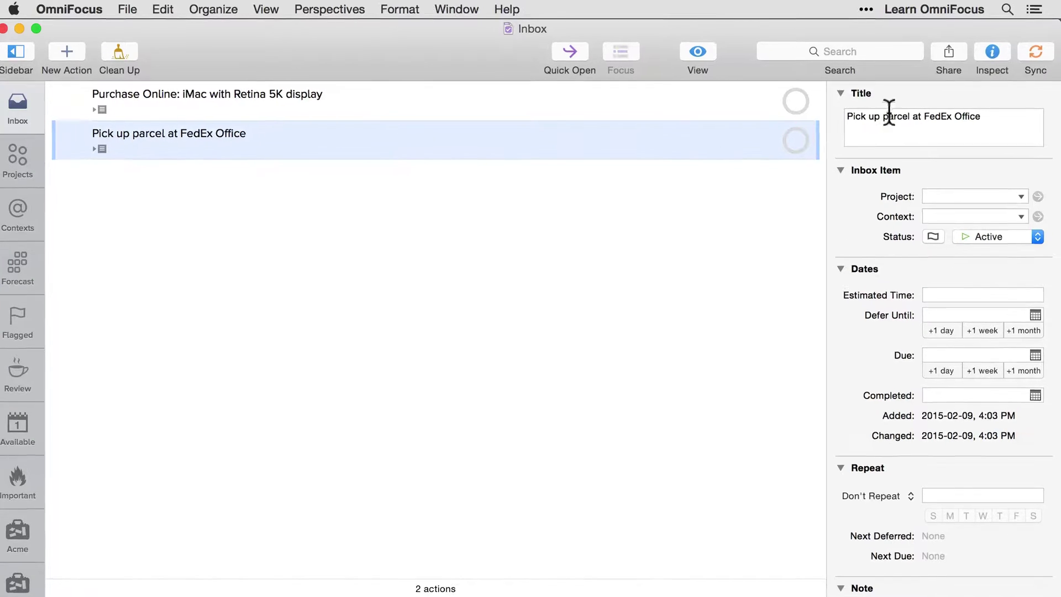
left_click(948, 51)
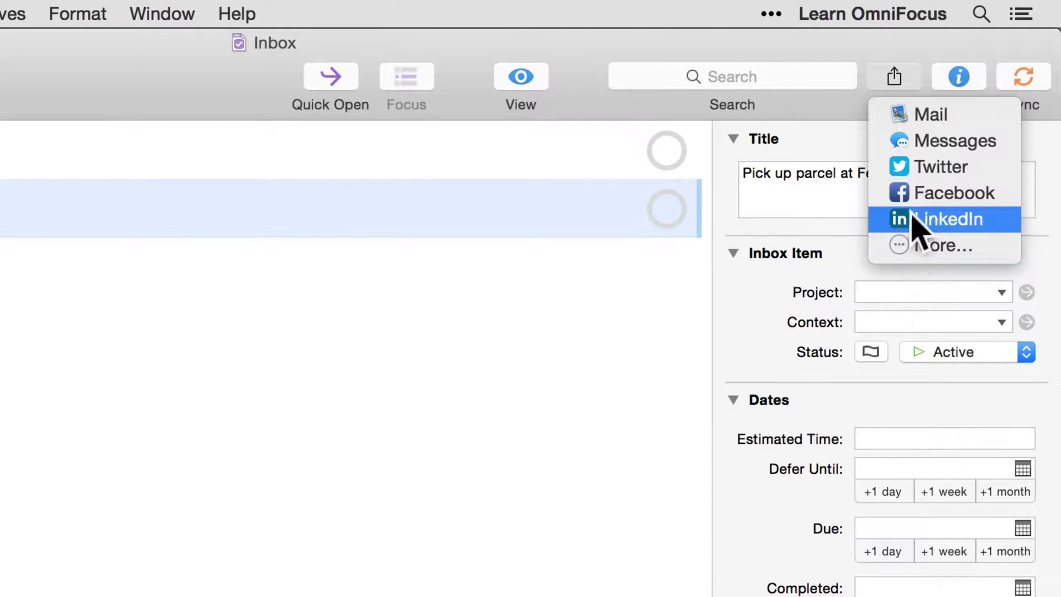
left_click(930, 114)
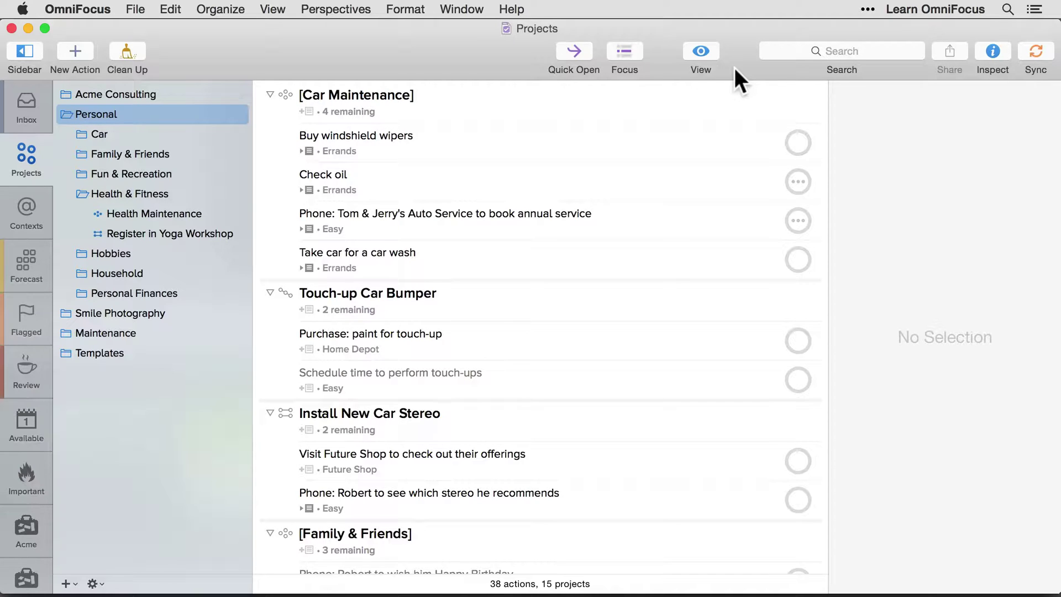
Float the View options panel, browse the perspectives, and show Available items in Projects.
left_click(701, 51)
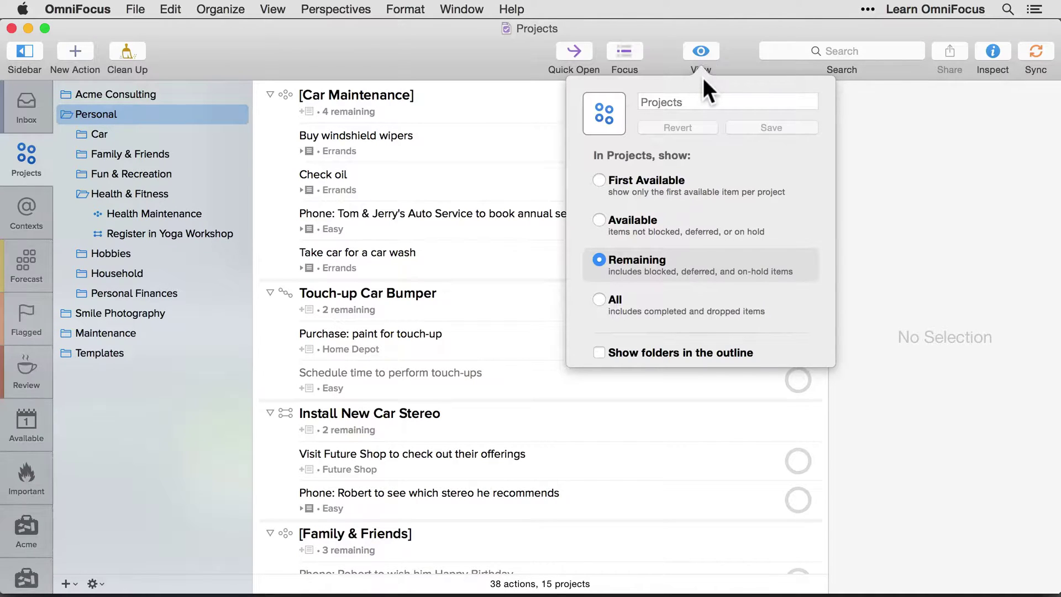
left_click_drag(703, 77, 885, 224)
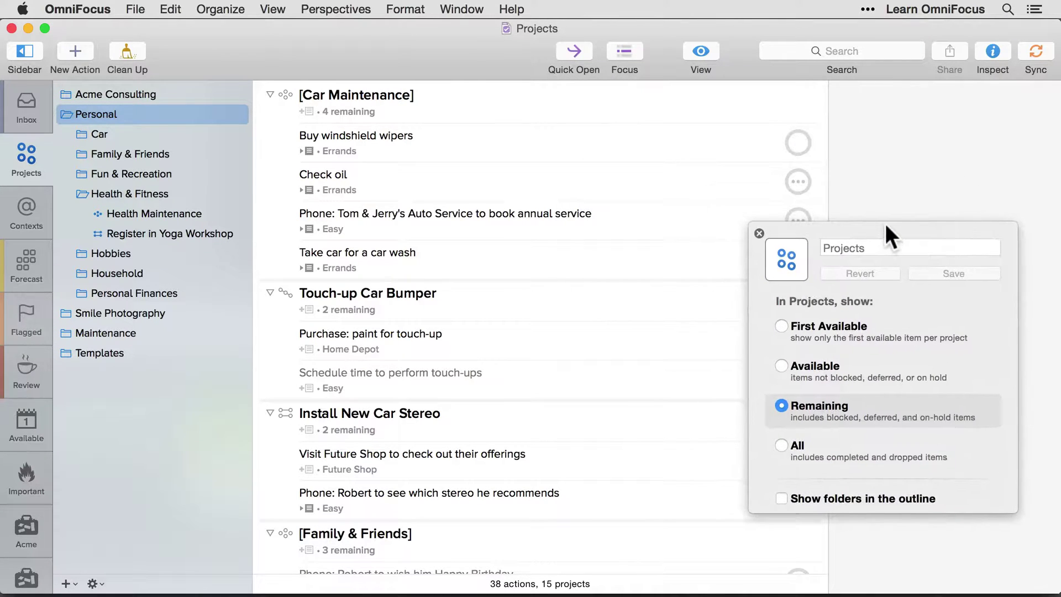
left_click(28, 210)
left_click(26, 276)
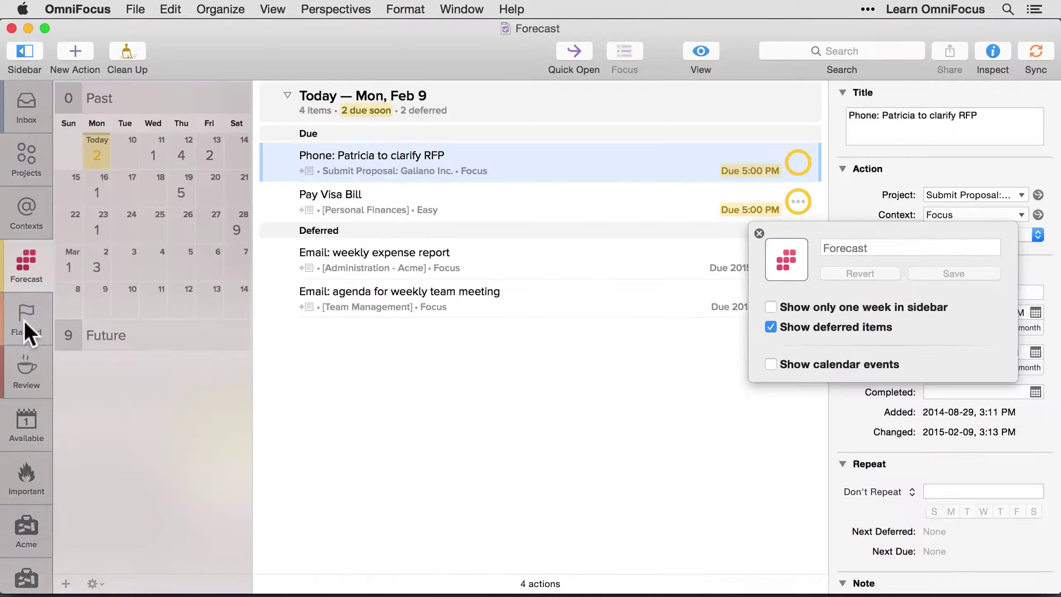
left_click(25, 320)
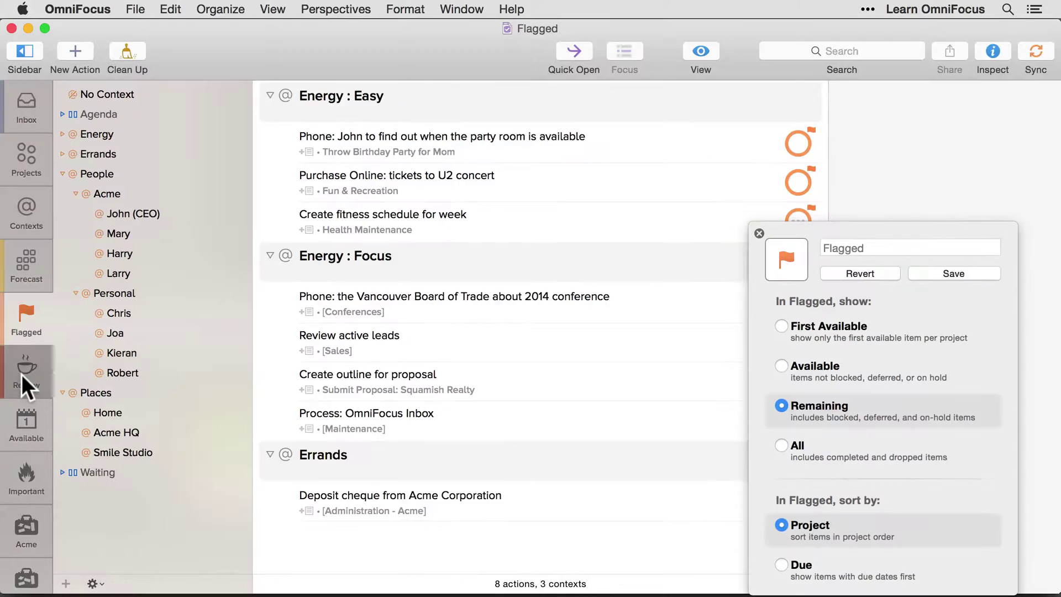
left_click(22, 374)
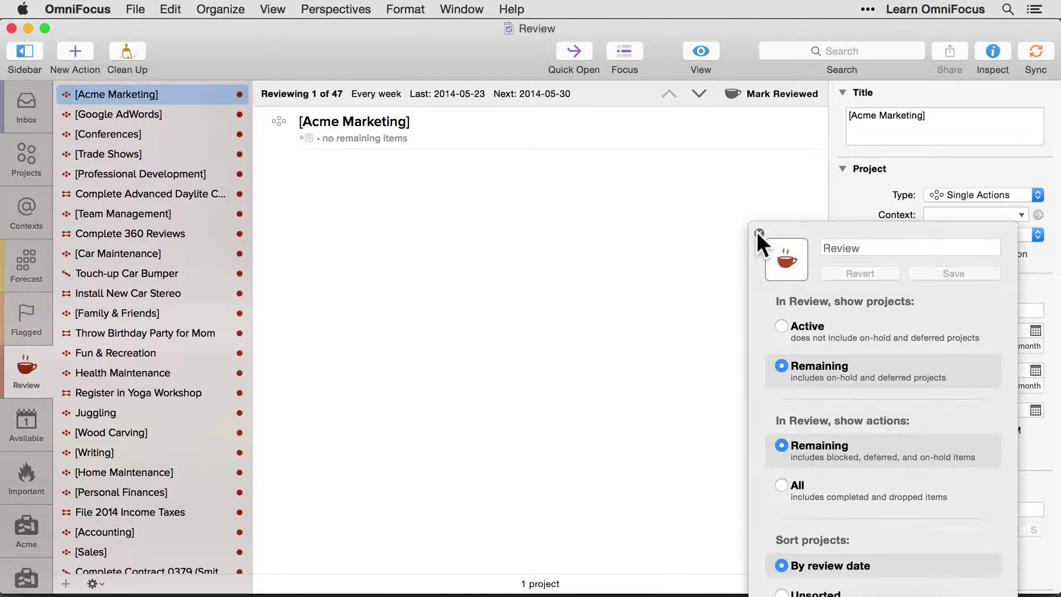
left_click(32, 160)
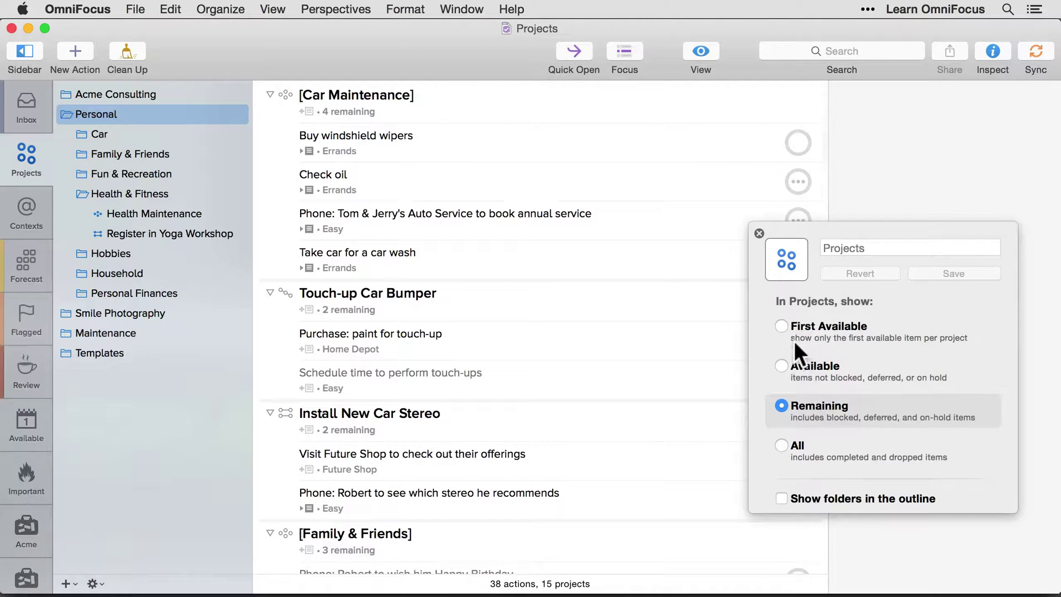
left_click(778, 365)
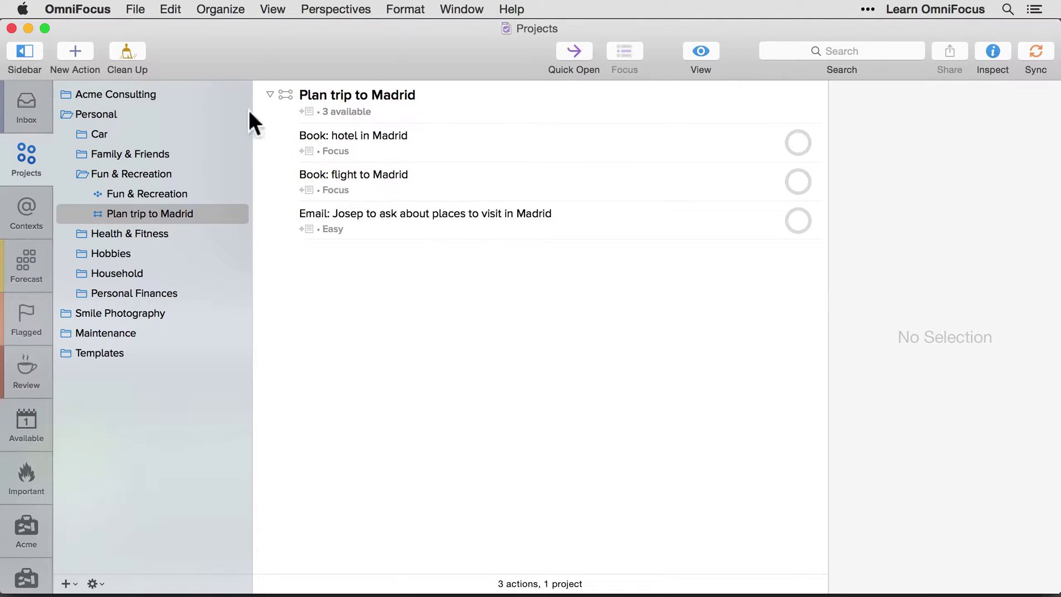
Replace every 'Madrid' with 'Barcelona' using Edit > Find's Replace All.
left_click(171, 11)
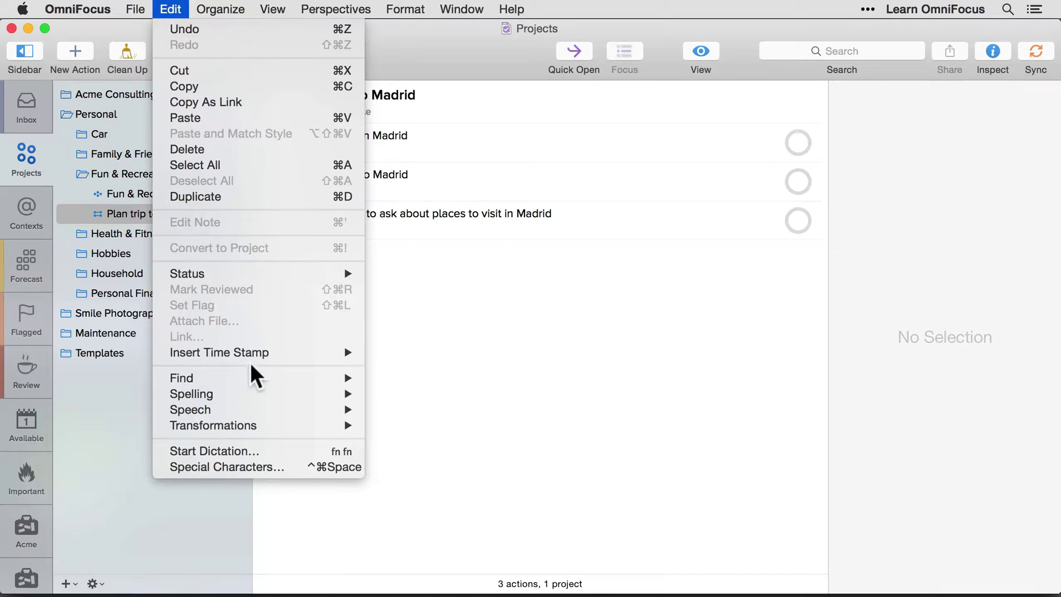
mouse_move(253, 379)
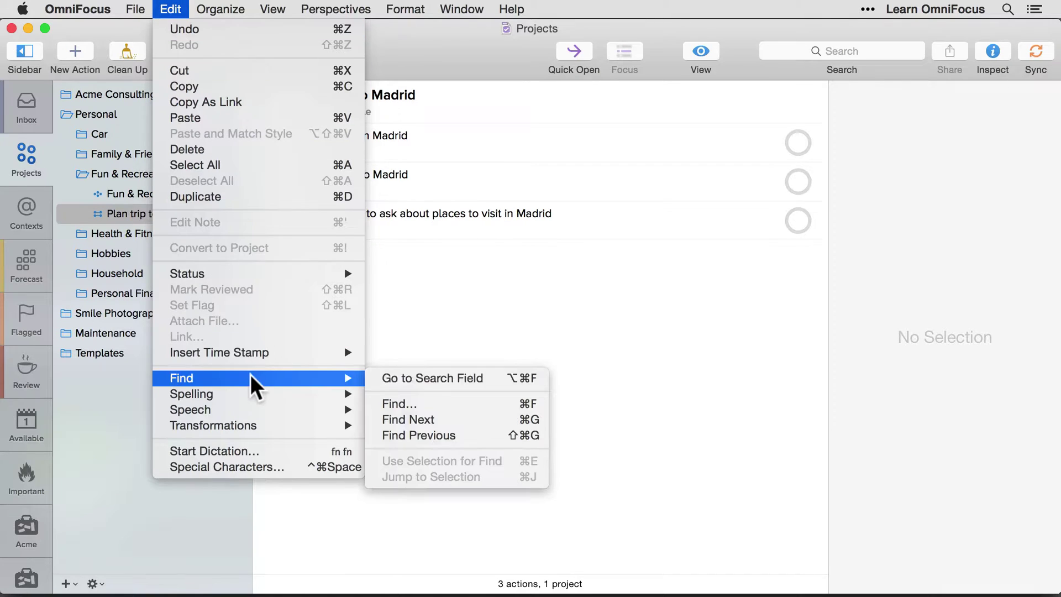
left_click(429, 396)
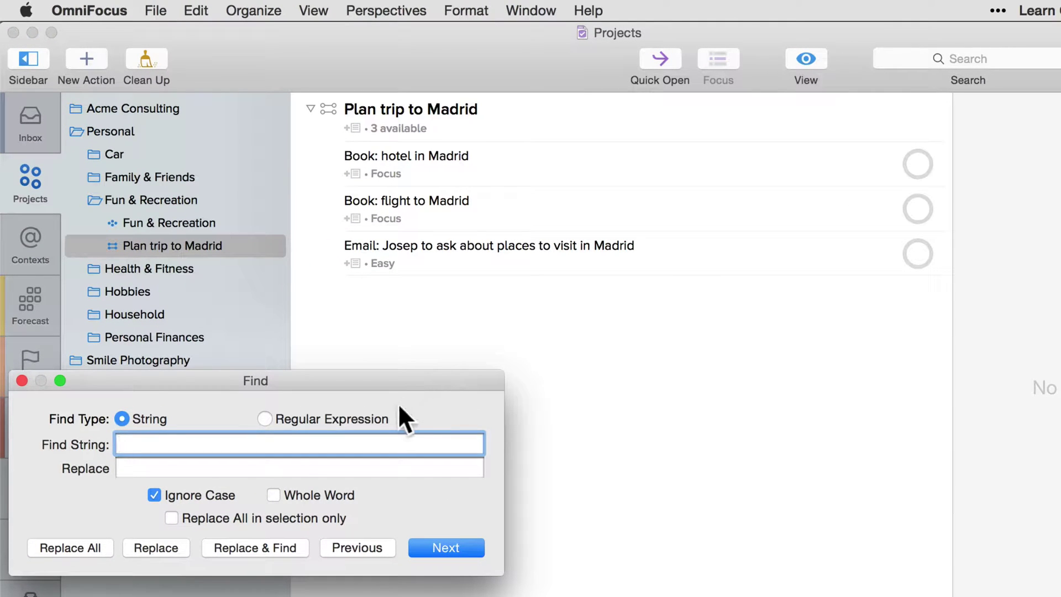
type("Madrid")
key("Tab")
type("Barcelona")
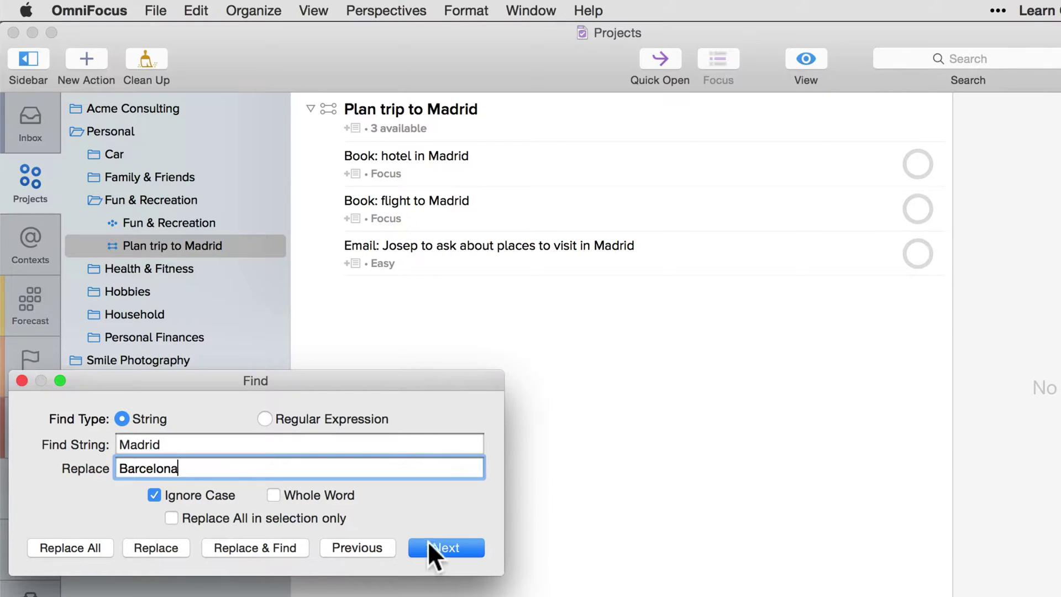
left_click(67, 547)
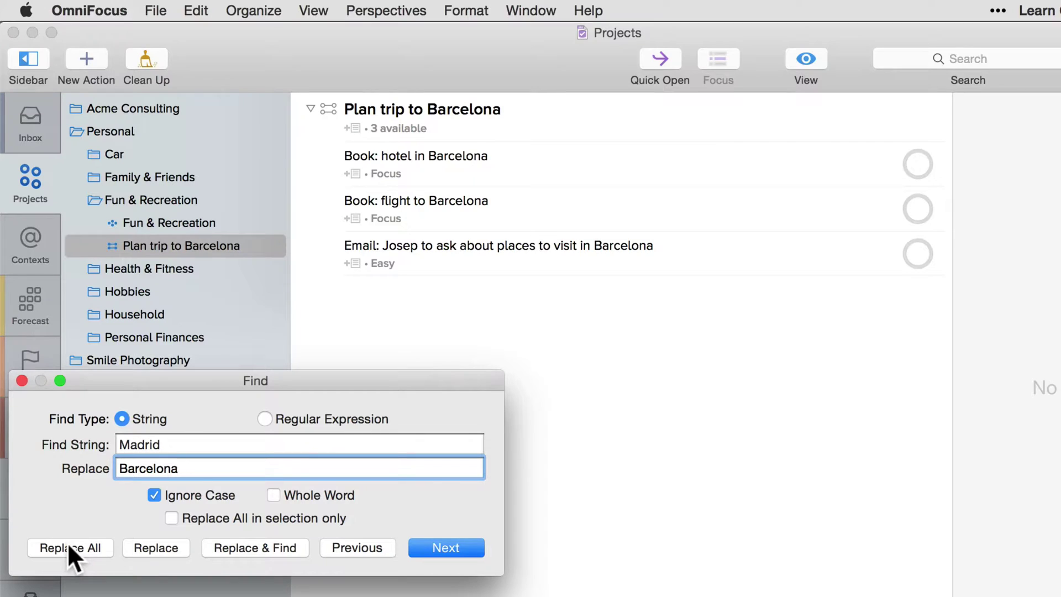